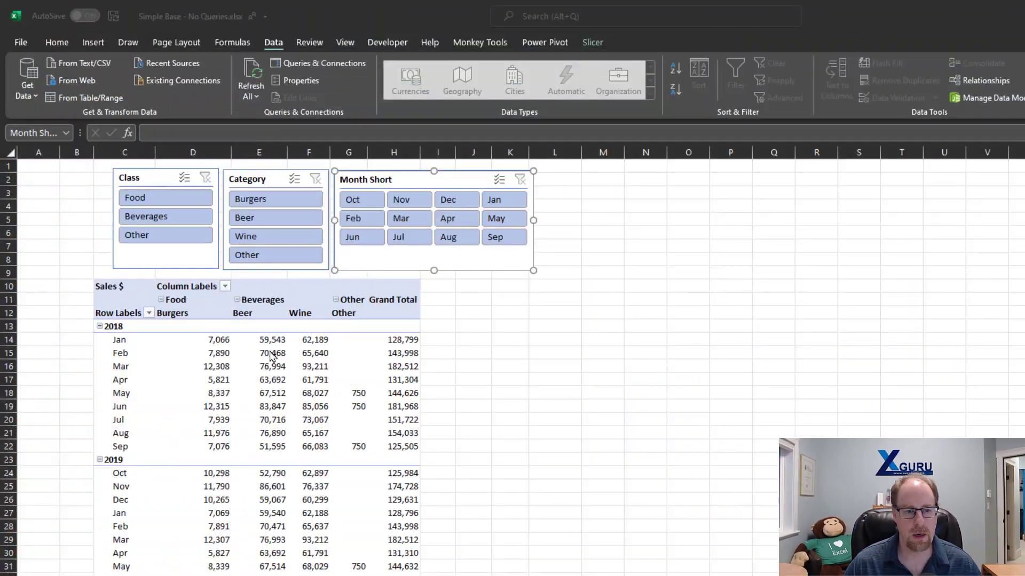
Step: Select the Jan 2018 Beer value in the pivot table
mouse_move(269, 350)
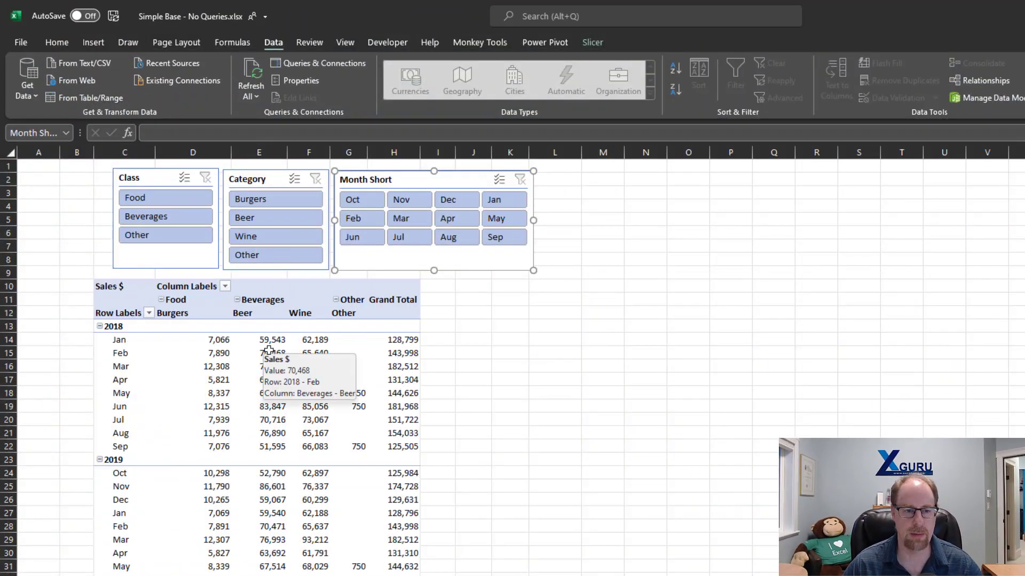
click(272, 339)
mouse_move(272, 368)
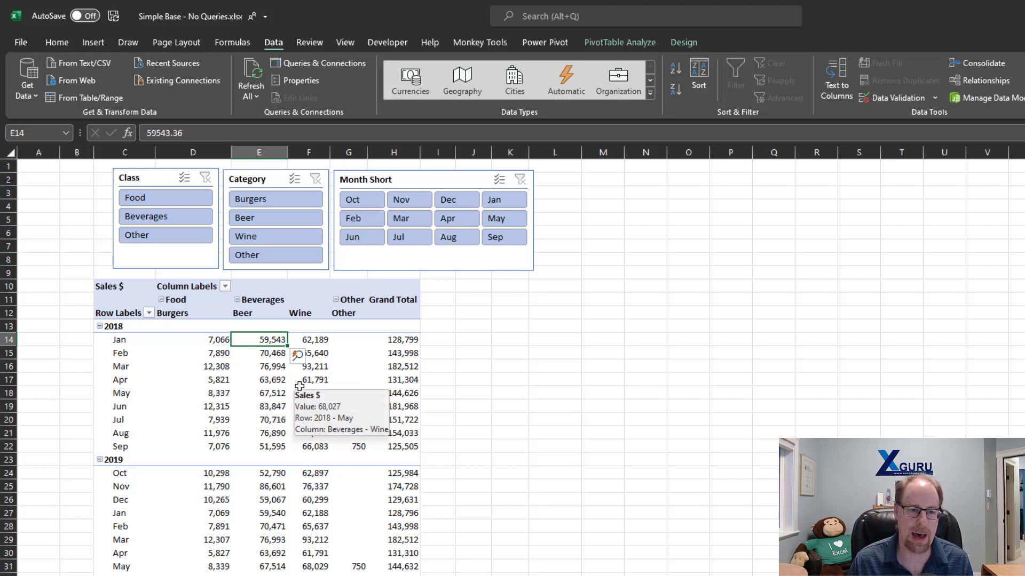
click(261, 347)
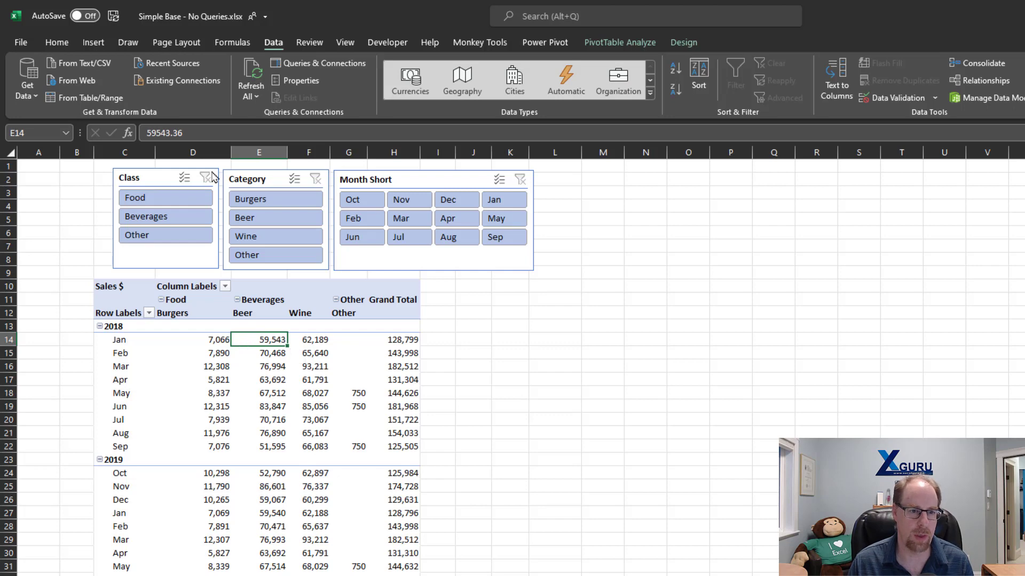
Step: Widen column D, narrow column C, then autofit columns C through H
drag(230, 152, 341, 152)
drag(159, 155, 119, 155)
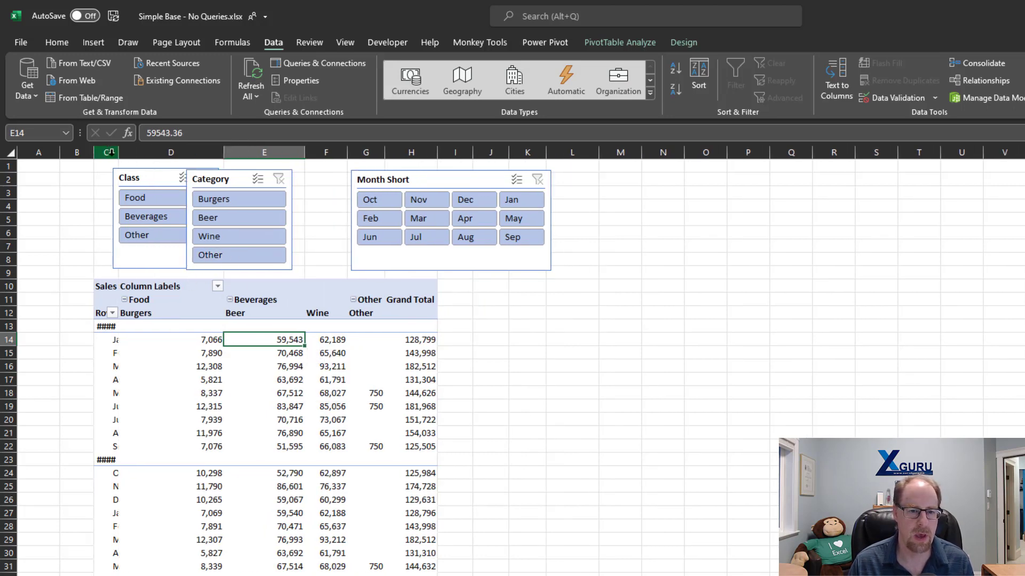
drag(109, 152, 411, 152)
drag(225, 157, 226, 157)
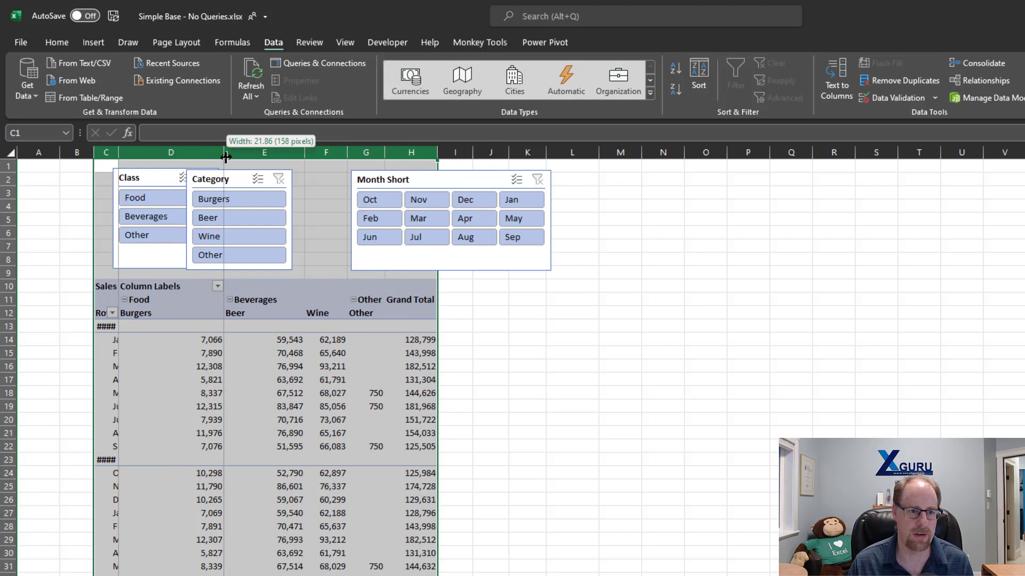
double_click(226, 157)
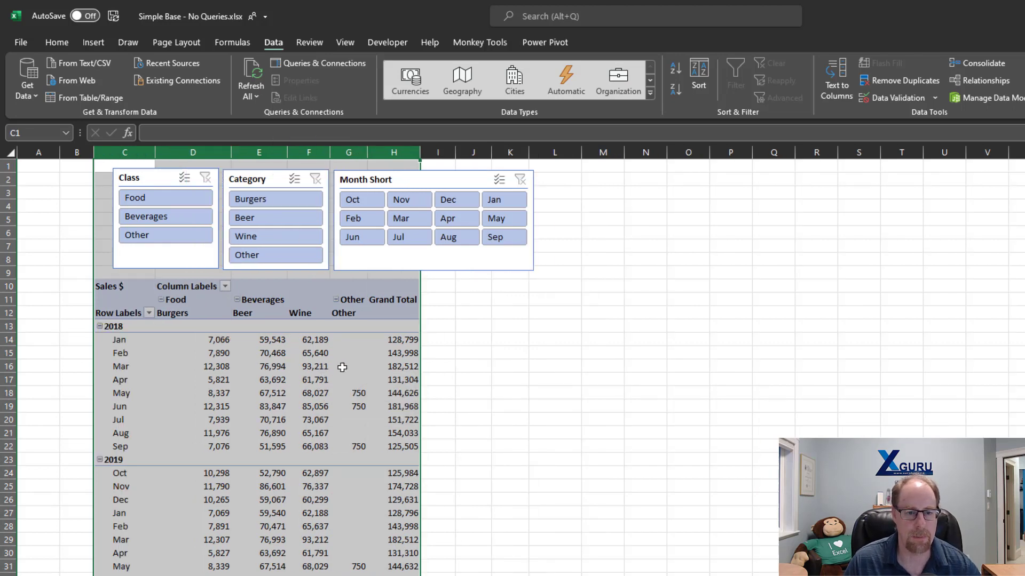
click(447, 352)
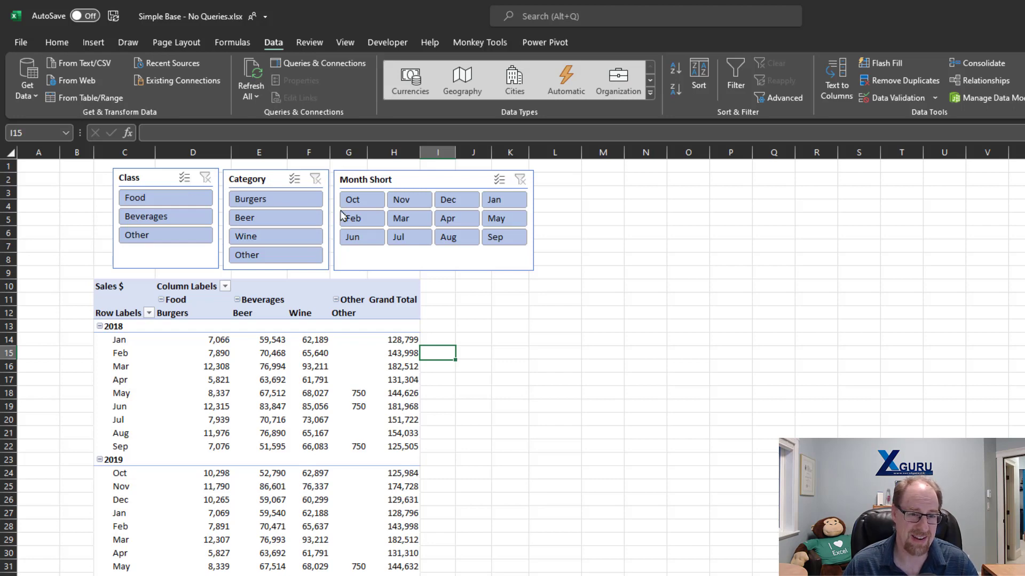
Step: Drag the Class, Category and Month Short slicers left into a tighter side-by-side row
click(356, 178)
drag(354, 174, 354, 182)
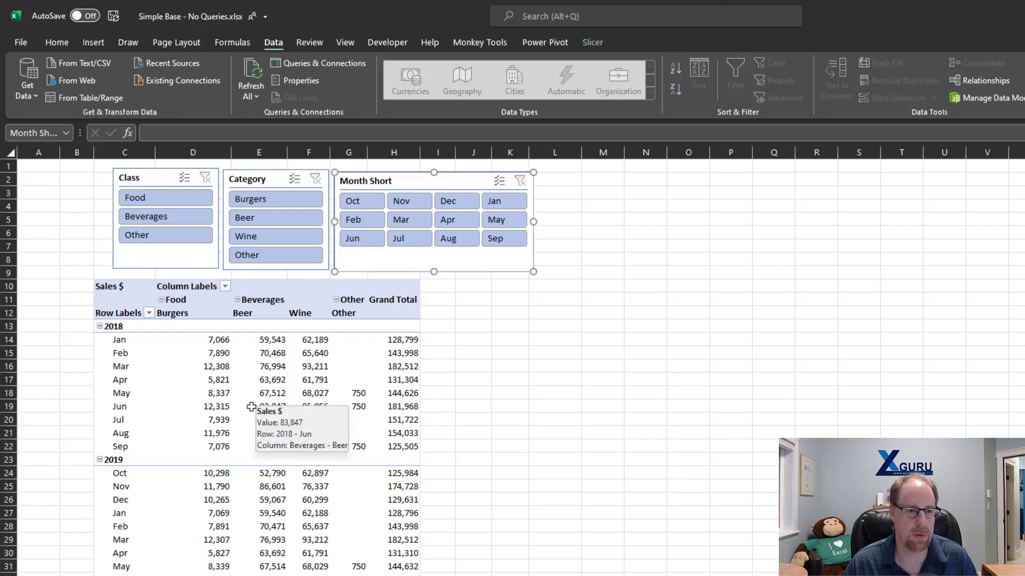
click(142, 180)
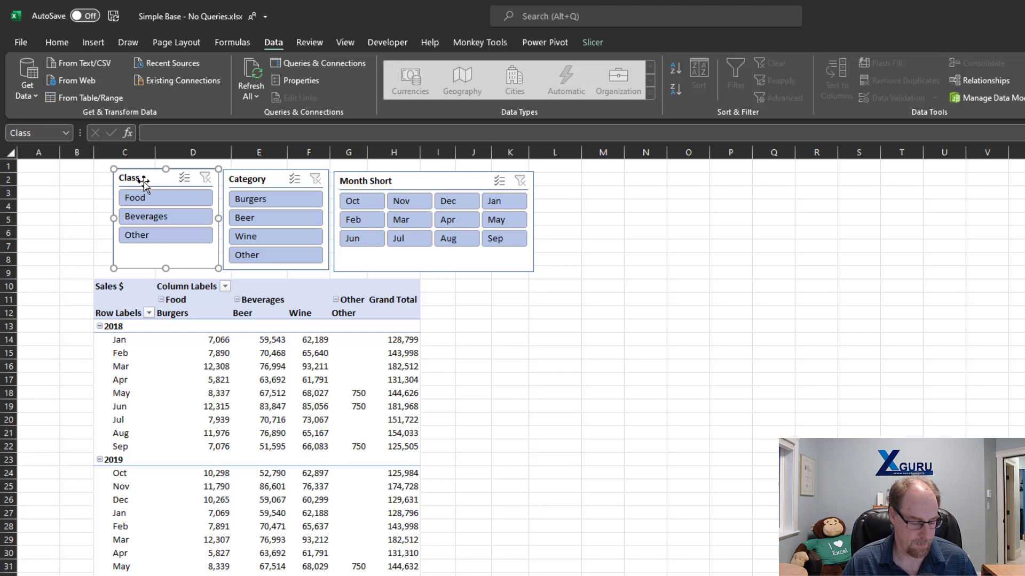
drag(143, 181, 134, 187)
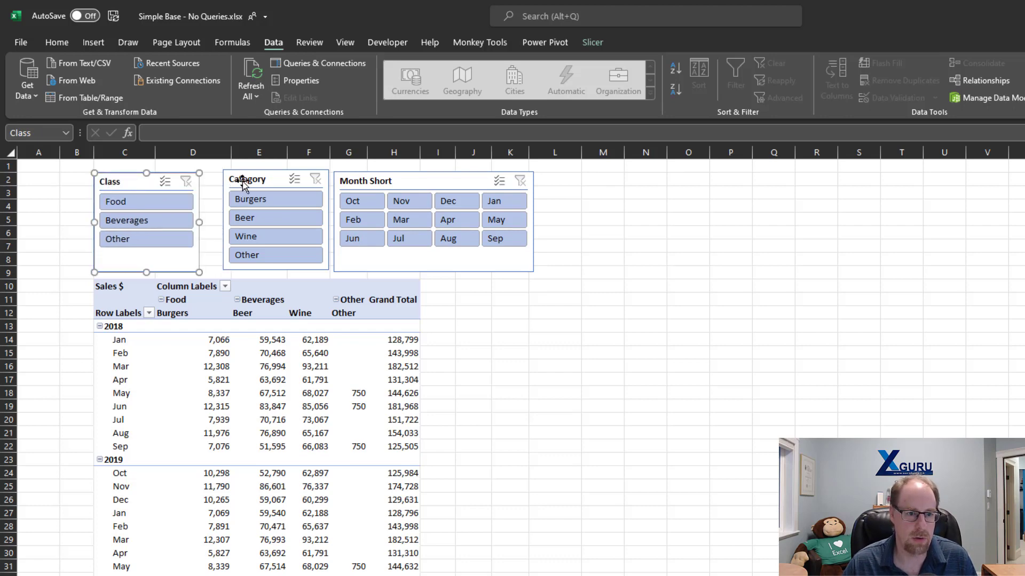
drag(239, 182, 255, 185)
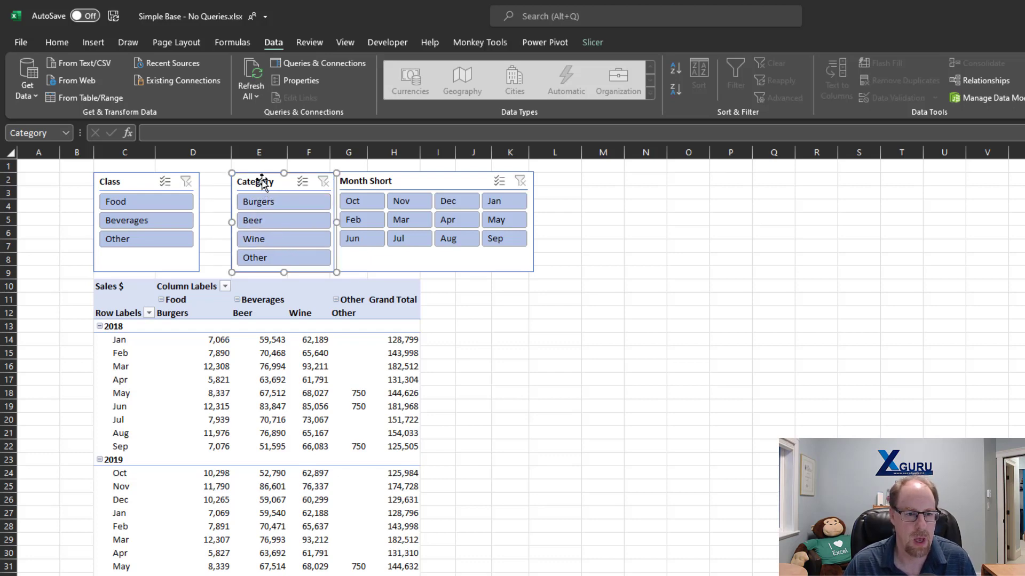
drag(261, 181, 238, 181)
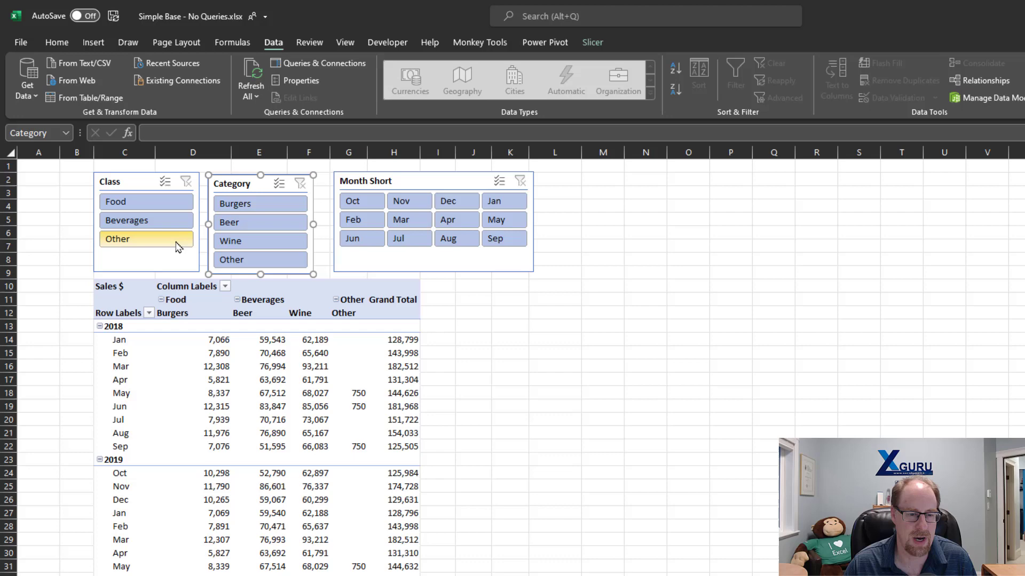
drag(360, 182, 347, 184)
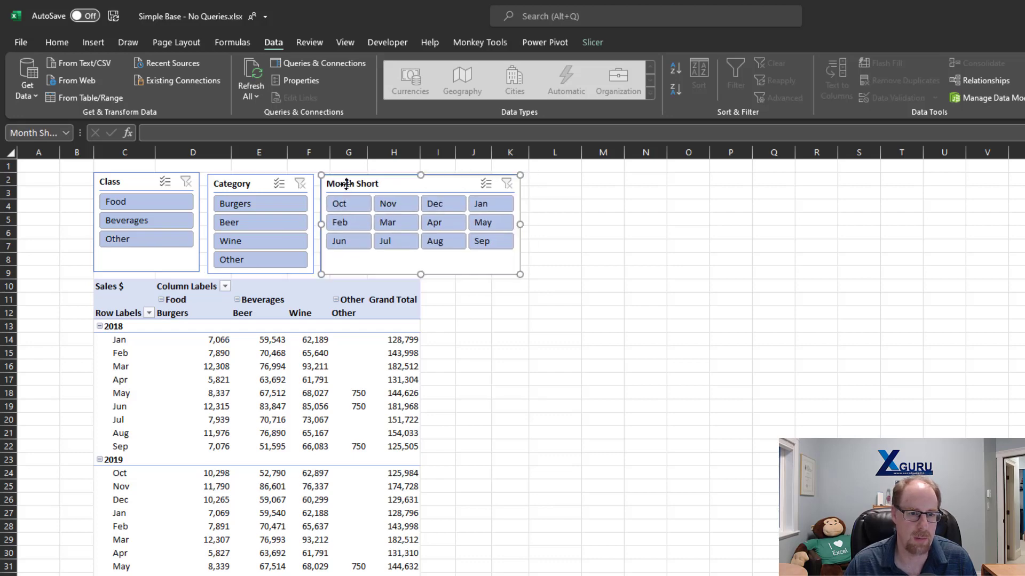
Step: Align the tops of the Class, Category and Month Short slicers with Align Top, then deselect them
click(137, 184)
ctrl+click(255, 187)
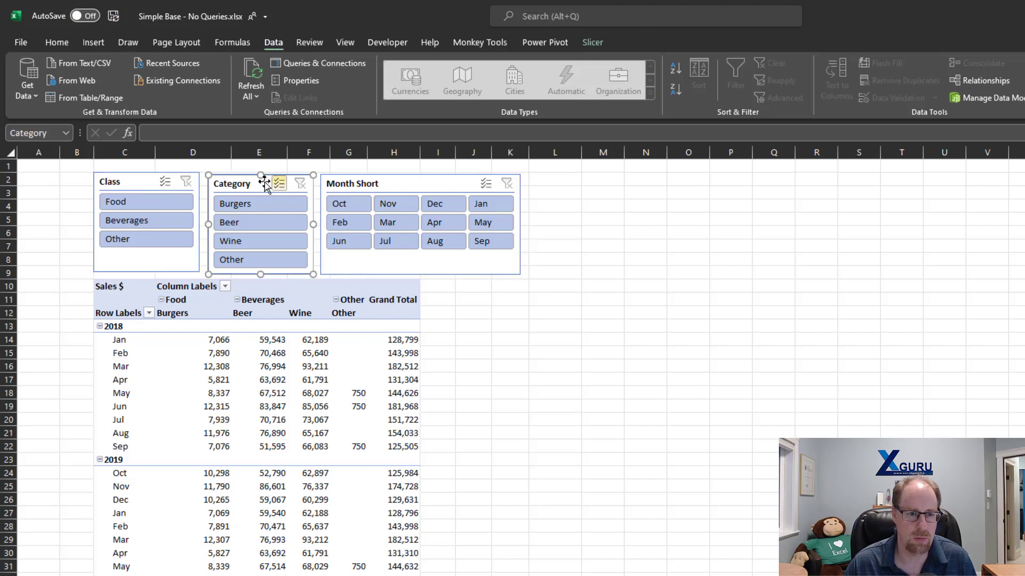
ctrl+click(385, 187)
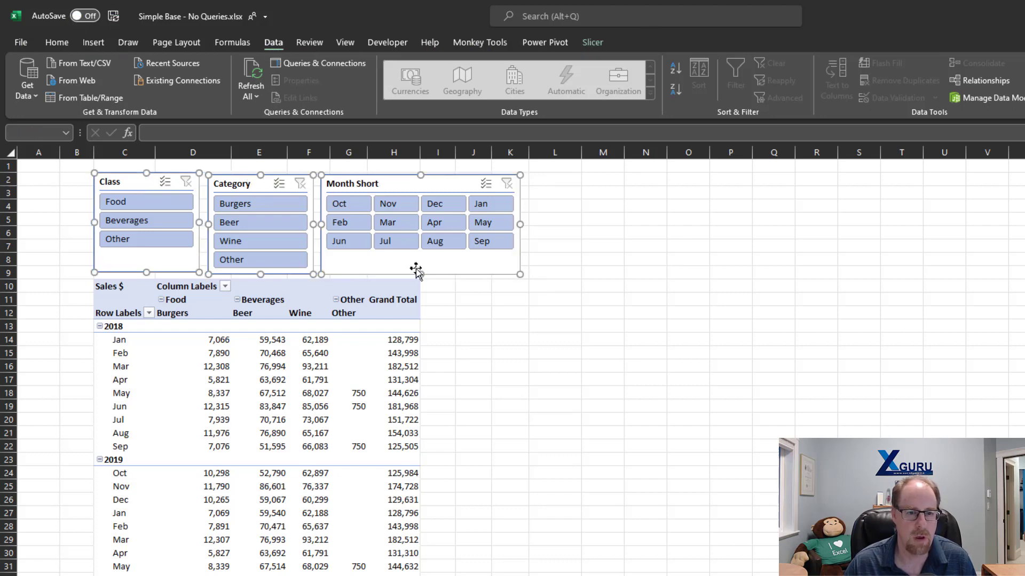
click(592, 42)
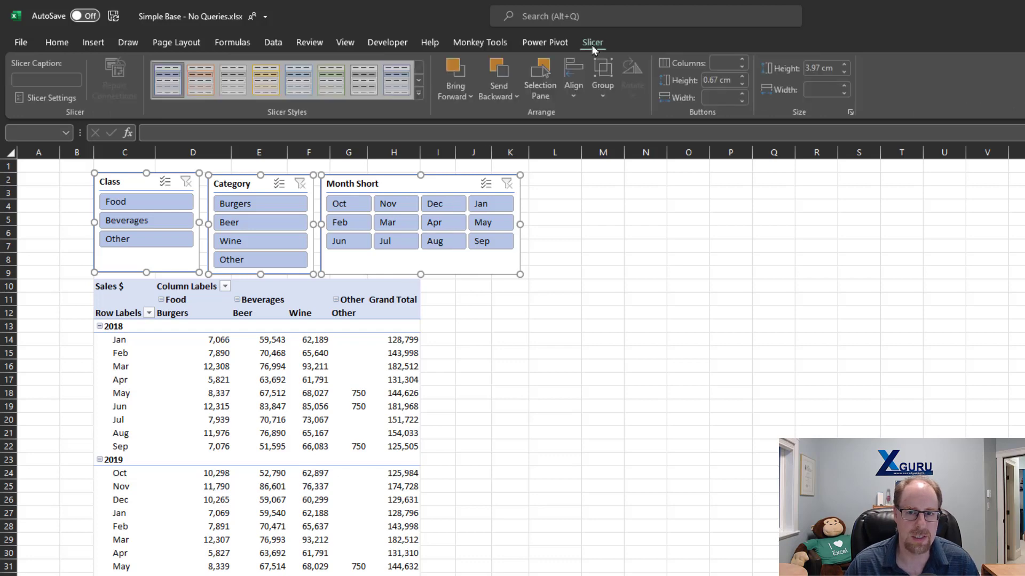
click(575, 80)
click(592, 175)
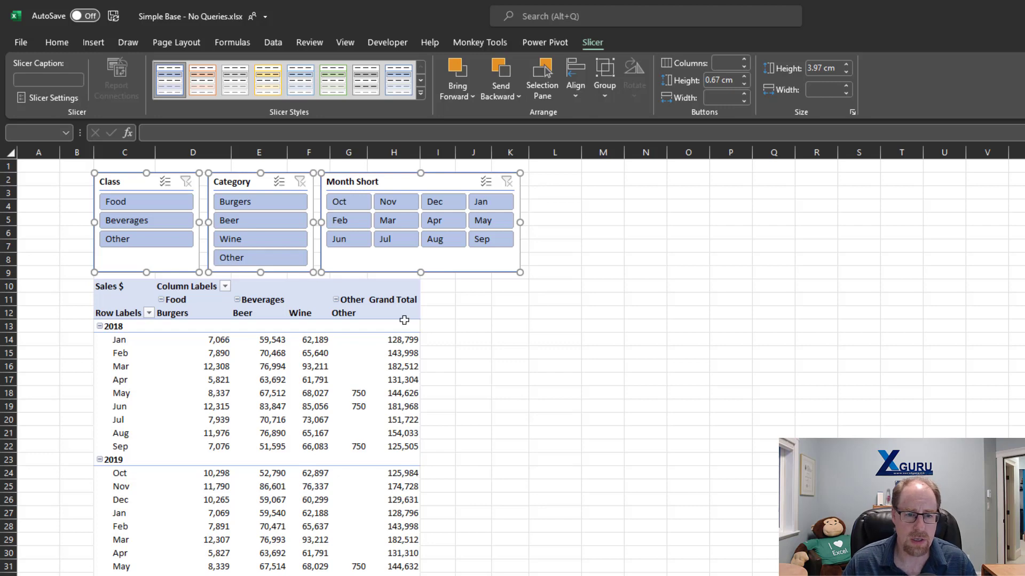
click(437, 286)
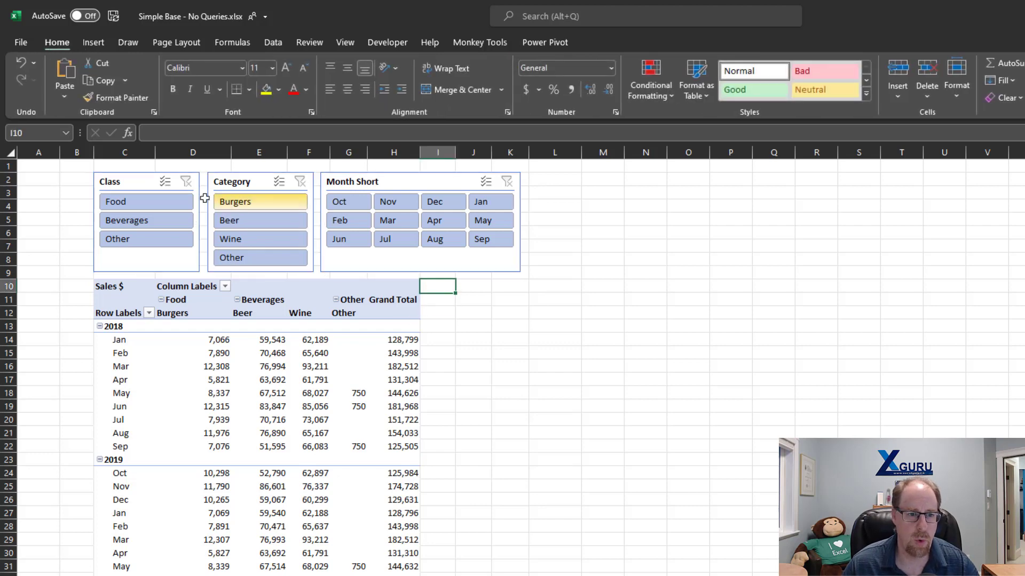
Step: Set the Class slicer's height to 4 cm
click(127, 181)
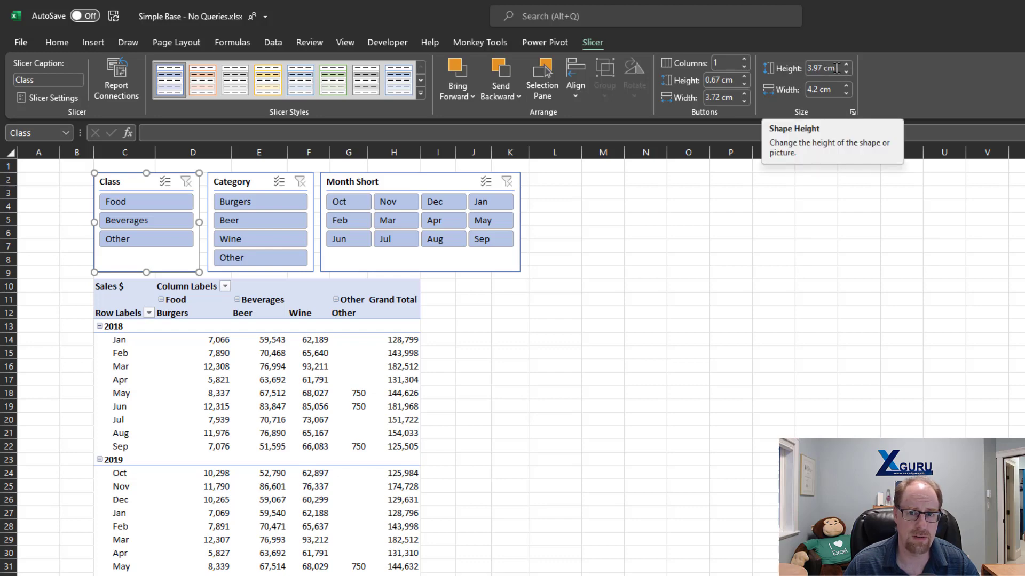
click(837, 67)
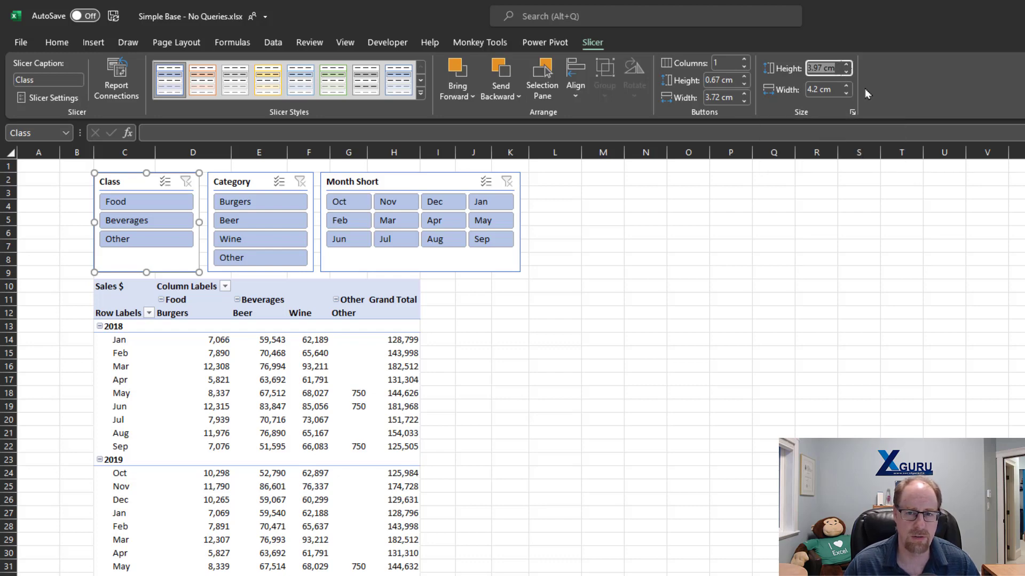
text(4)
key(Tab)
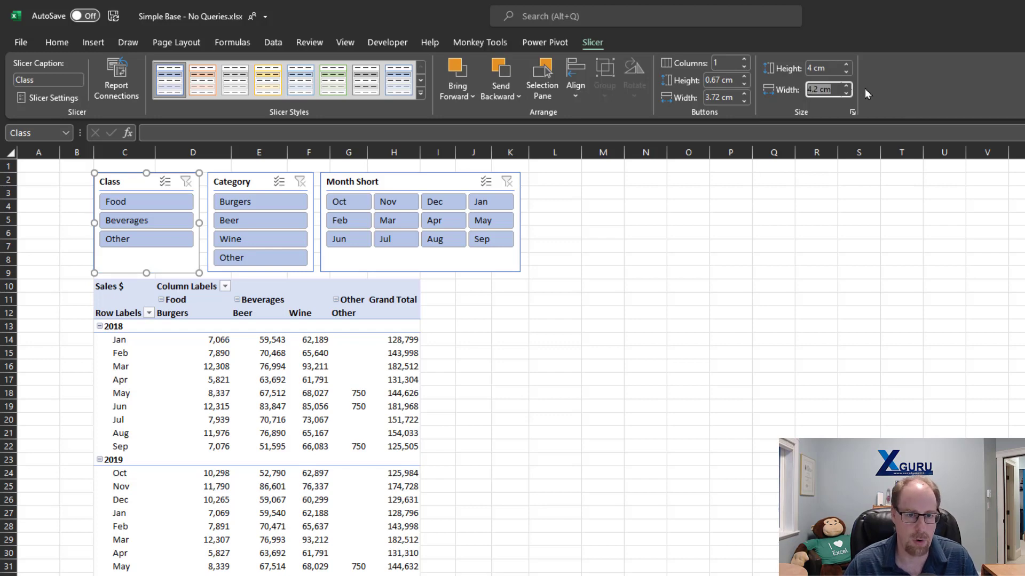
click(418, 339)
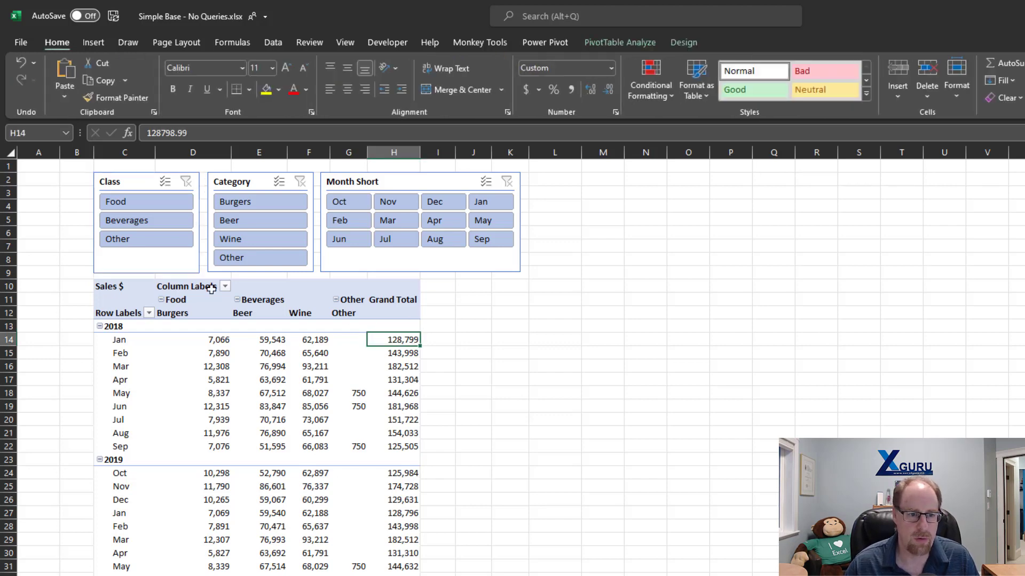
Step: Apply the 4 cm height to the Class, Category and Month Short slicers together
click(142, 182)
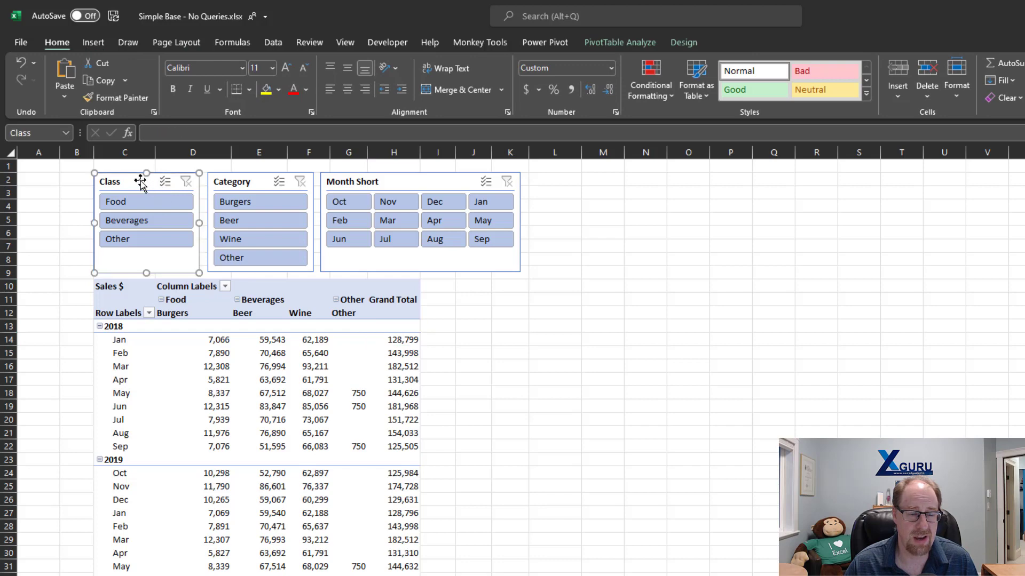
ctrl+click(221, 182)
ctrl+click(339, 181)
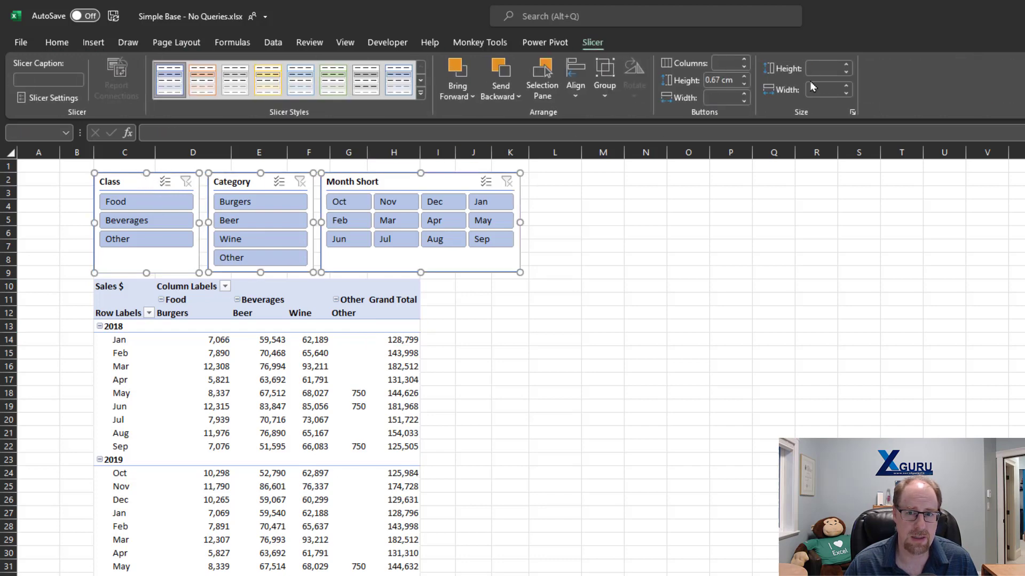
click(821, 67)
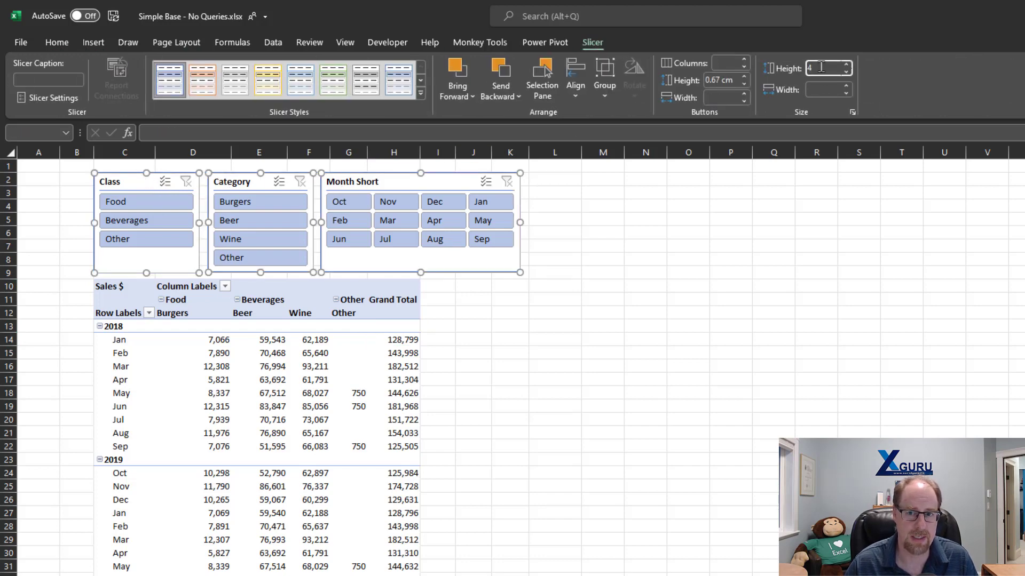
key(Return)
click(447, 317)
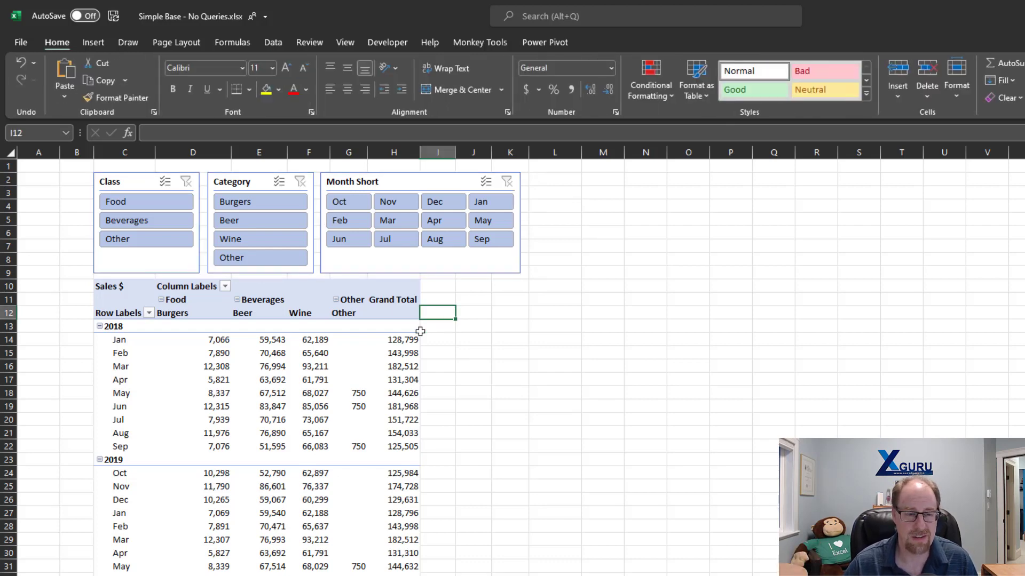
Step: Open Size and Properties for all three slicers and set them to not move or size with cells
click(136, 179)
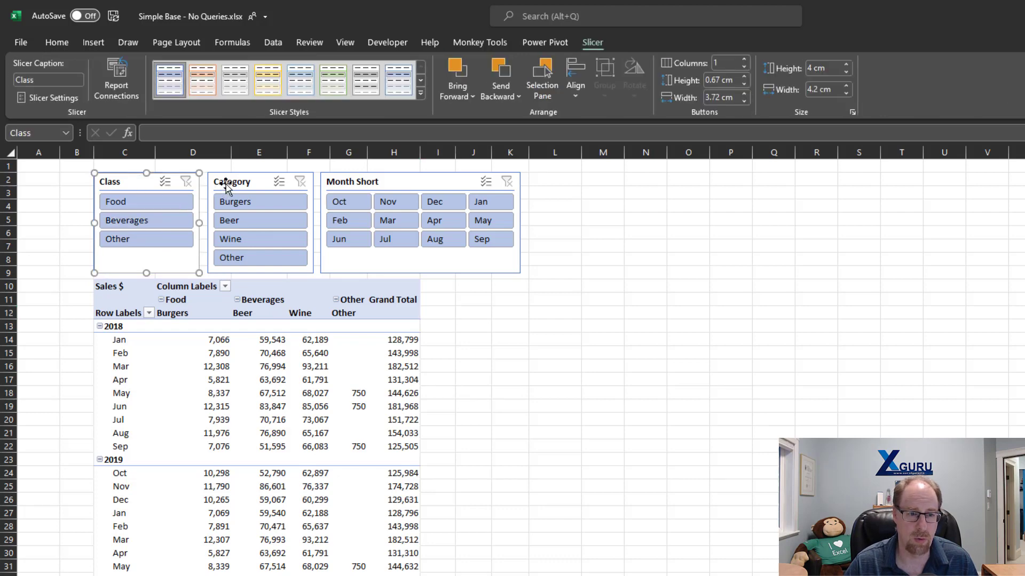
ctrl+click(226, 184)
ctrl+click(361, 184)
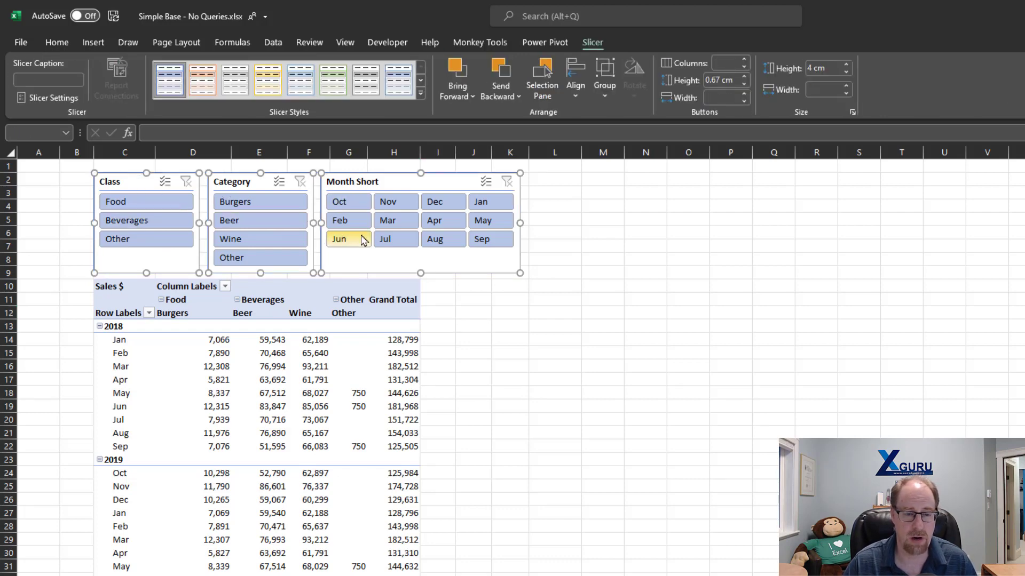
right_click(357, 189)
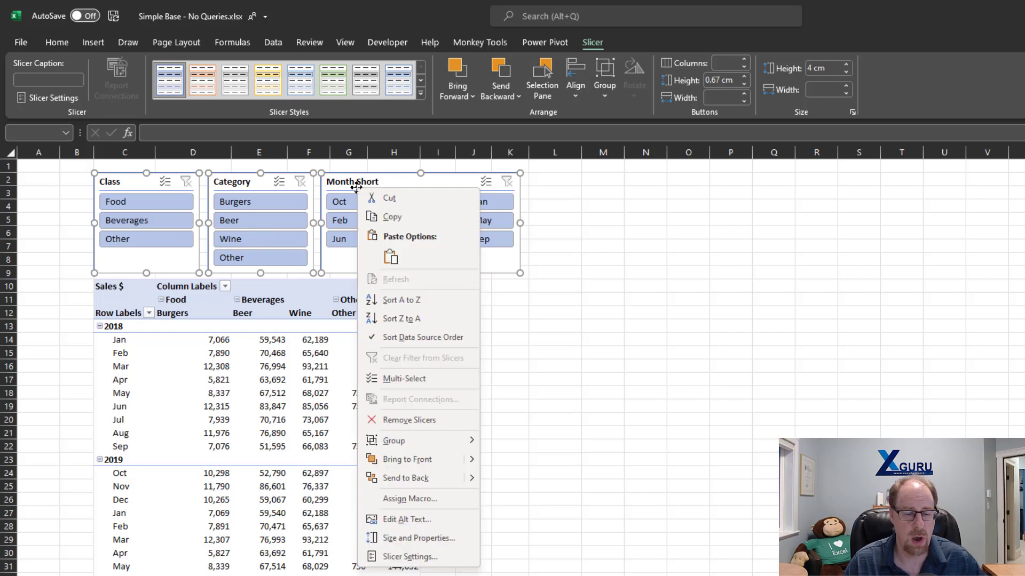
click(450, 541)
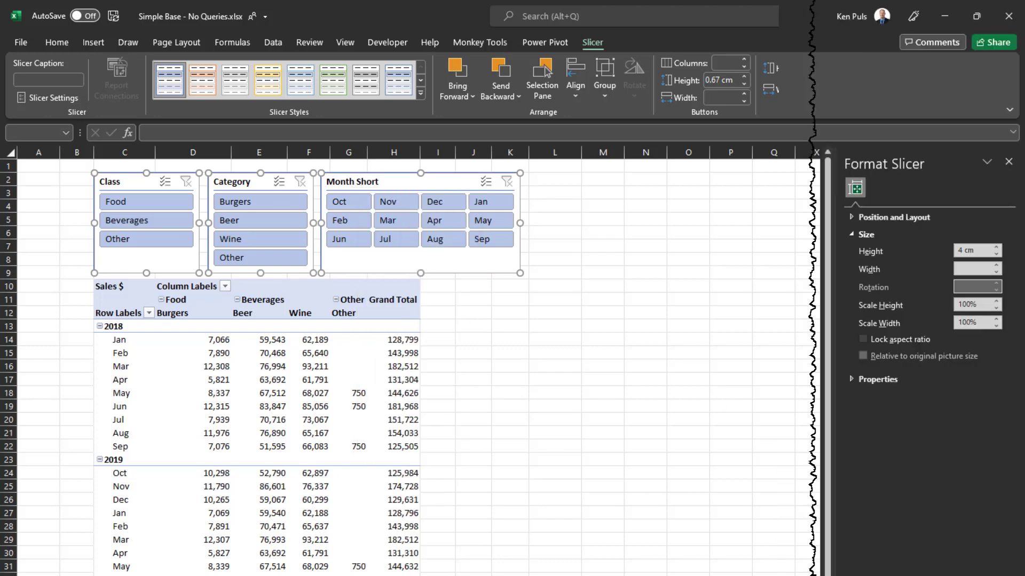
click(851, 380)
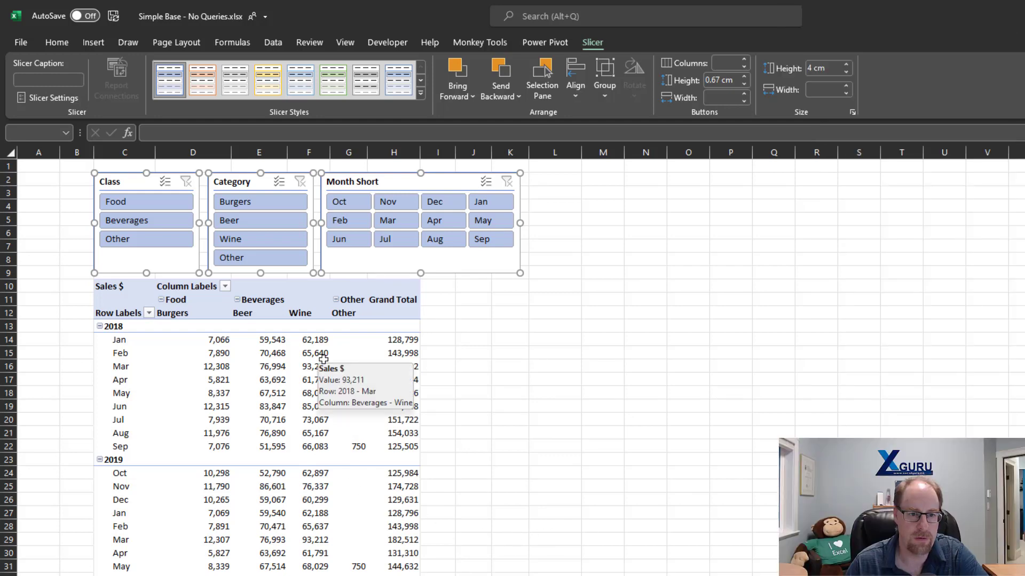
Step: Select cell F14, widen column E slightly and narrow column D
click(320, 341)
drag(287, 153, 294, 153)
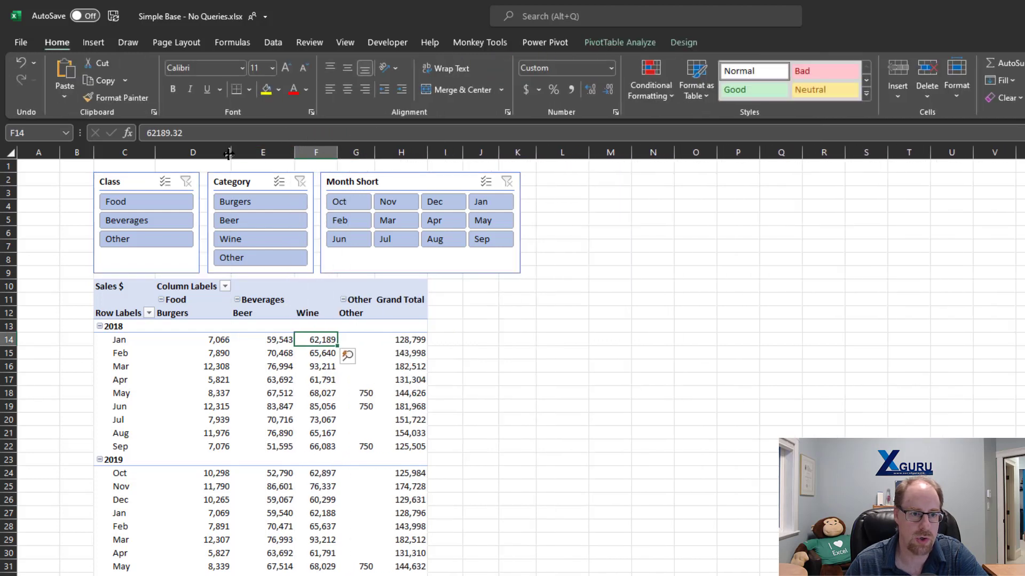
drag(228, 154, 211, 154)
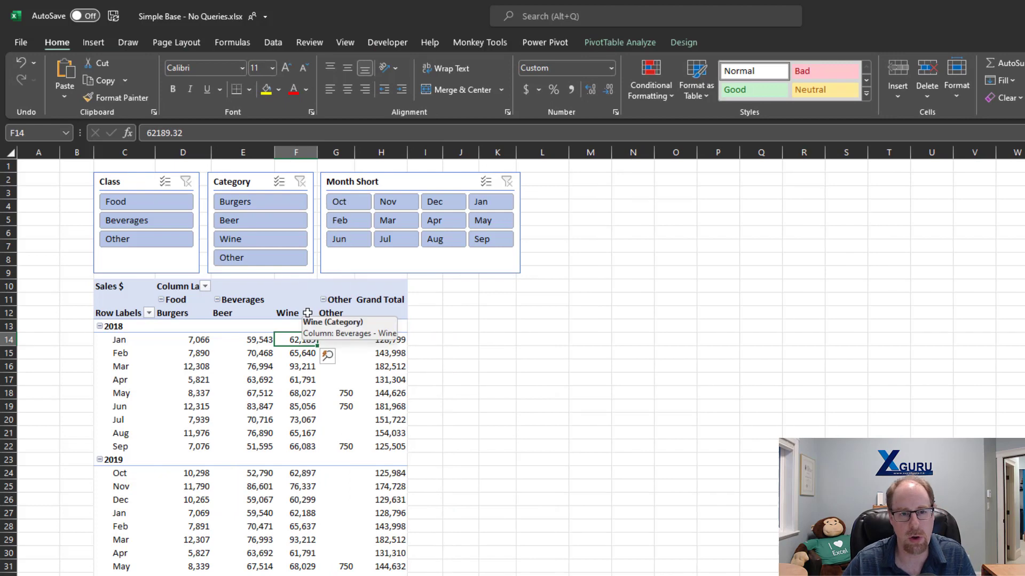